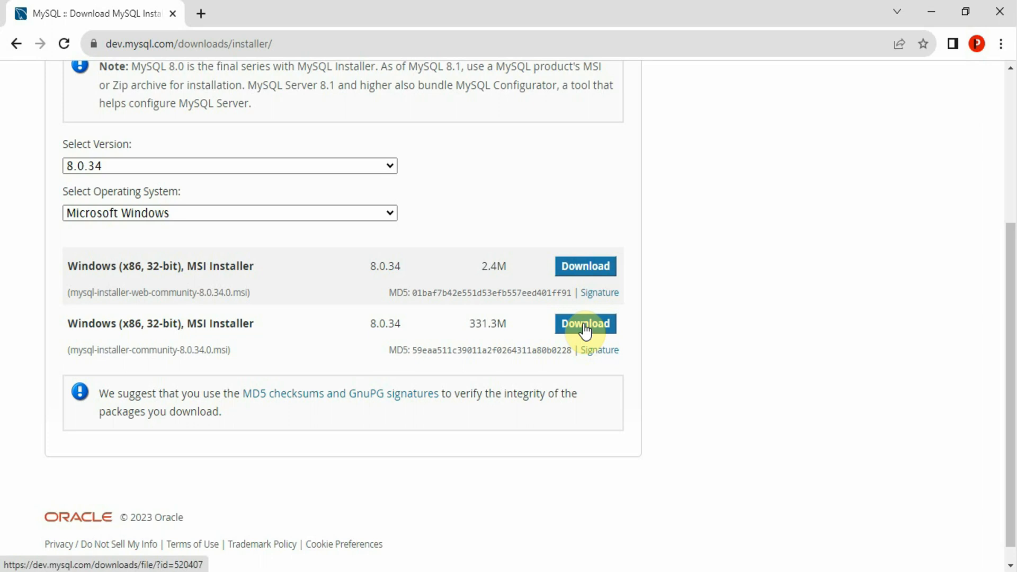
# Download the 331.3M MySQL Installer MSI and launch it from Chrome's downloads list
pyautogui.click(180, 472)
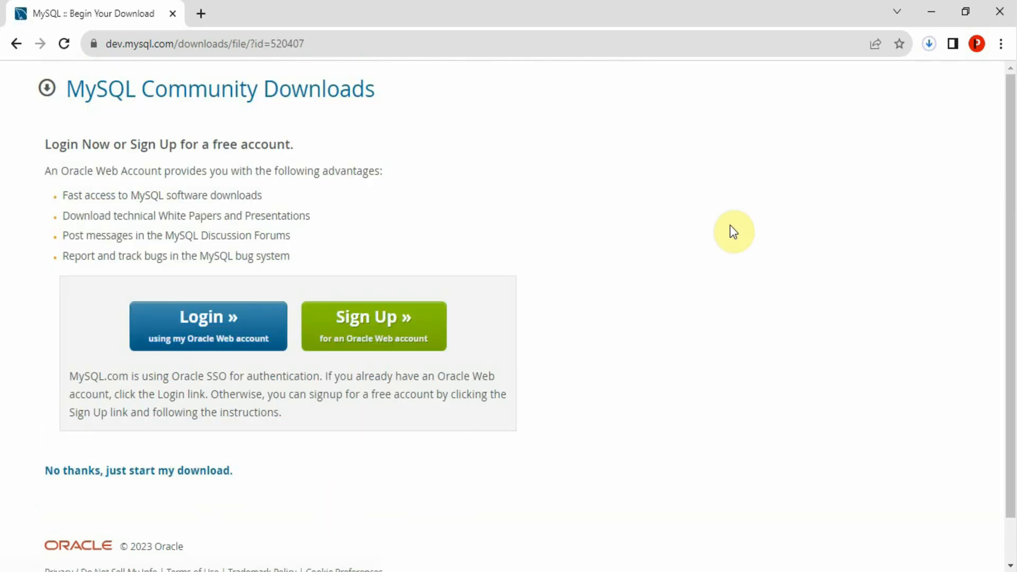
pyautogui.hotkey('ctrl', 'j')
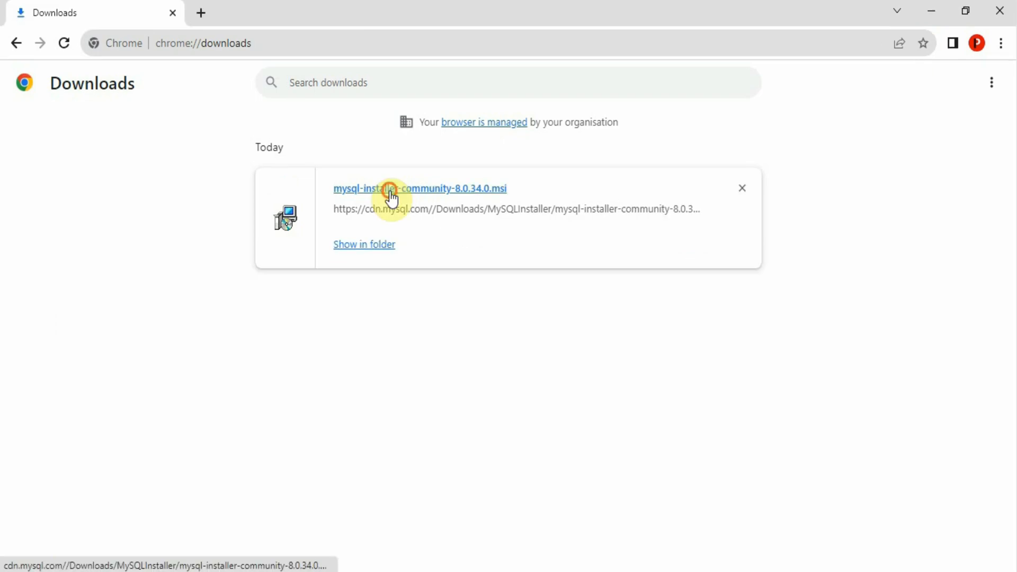
pyautogui.click(388, 190)
pyautogui.click(922, 11)
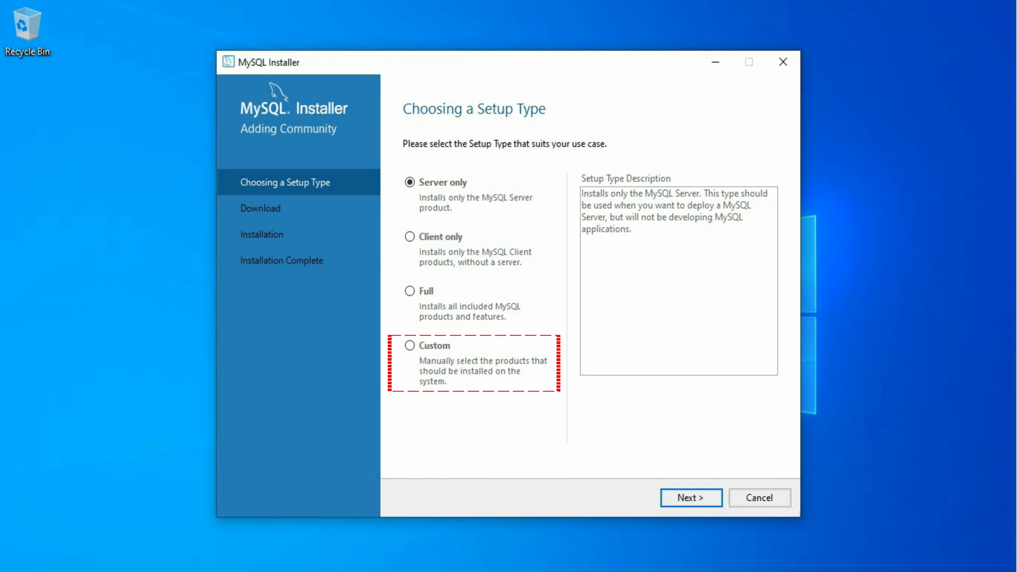
# Choose the Custom setup type and continue to product selection
pyautogui.click(409, 290)
pyautogui.click(410, 346)
pyautogui.click(685, 500)
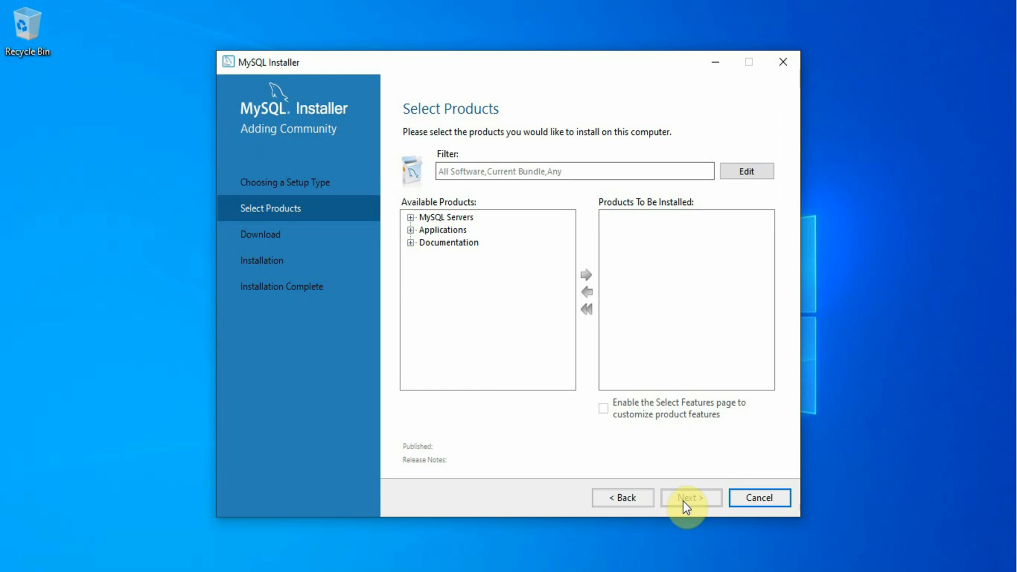
# Add MySQL Server 8.0.34 - X64 to the products to install
pyautogui.click(410, 217)
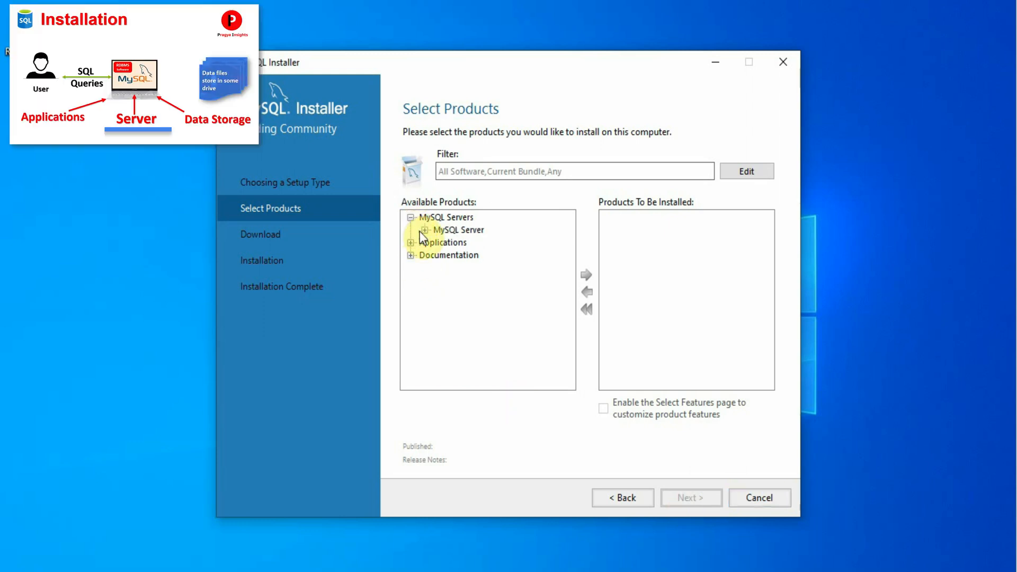
pyautogui.click(425, 230)
pyautogui.click(439, 242)
pyautogui.click(482, 255)
pyautogui.click(587, 275)
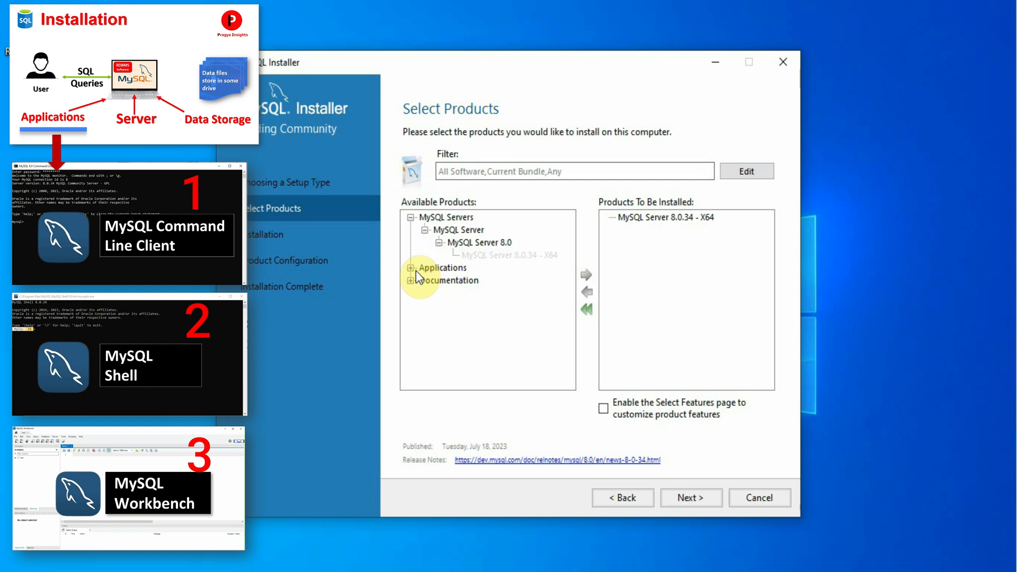
# Add MySQL Workbench 8.0.34 X64 and MySQL Shell 8.0.34 X64 to the install list
pyautogui.click(410, 268)
pyautogui.click(425, 280)
pyautogui.click(439, 293)
pyautogui.click(503, 306)
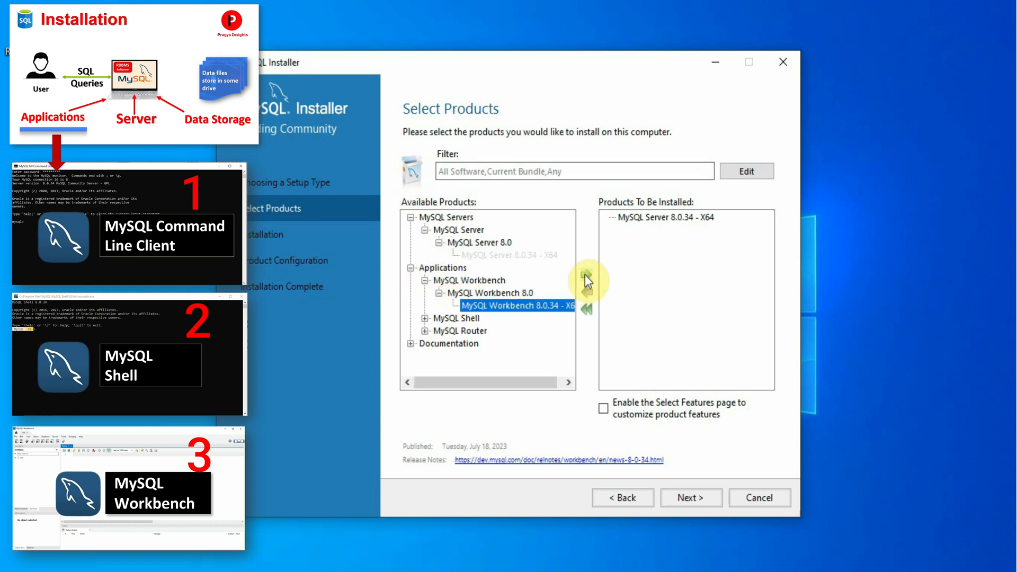
pyautogui.click(585, 275)
pyautogui.click(425, 319)
pyautogui.click(439, 331)
pyautogui.click(507, 343)
pyautogui.click(585, 275)
# Install the three selected 8.0.34 products and proceed to Product Configuration
pyautogui.click(690, 498)
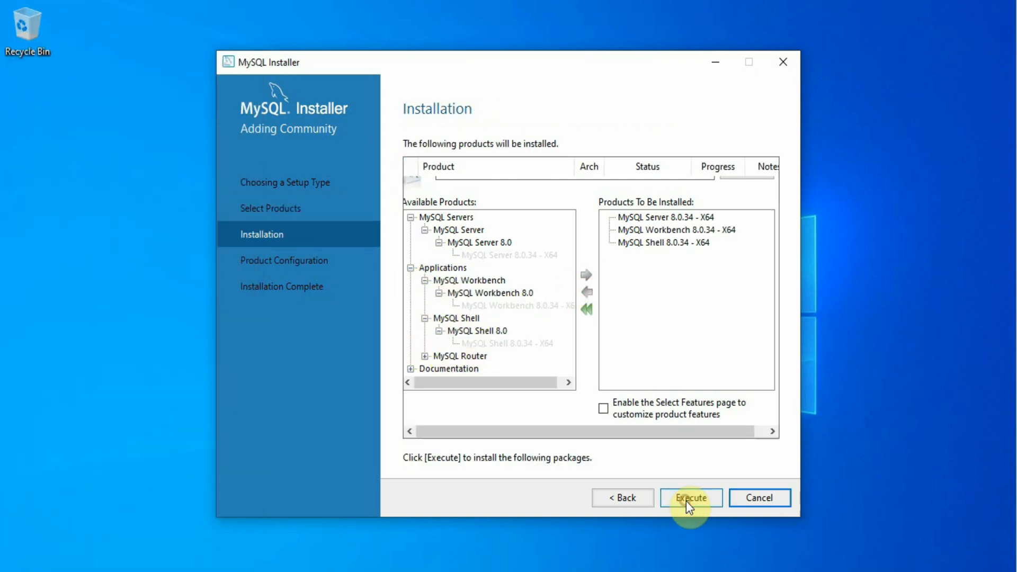
pyautogui.click(676, 499)
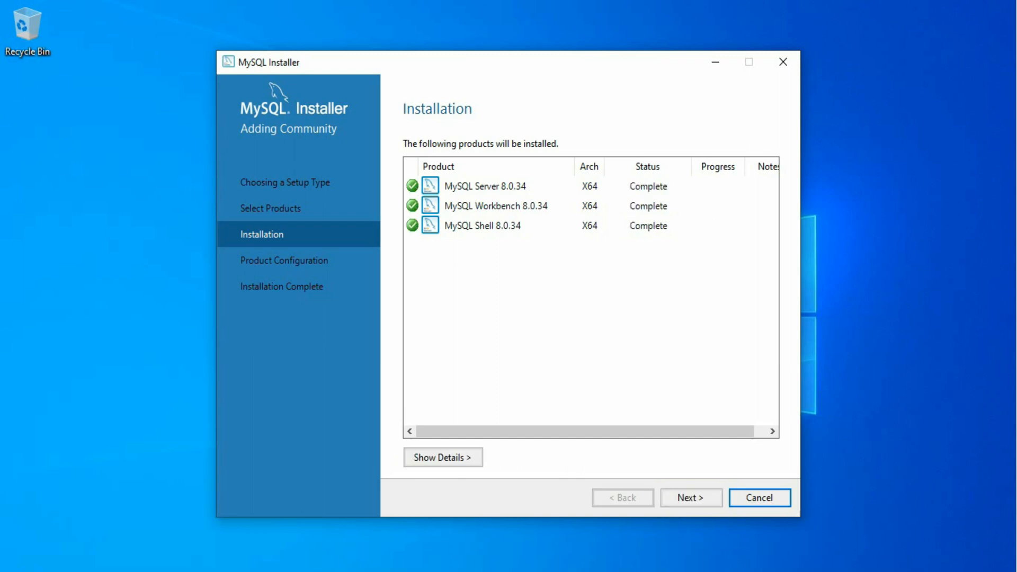
pyautogui.click(688, 498)
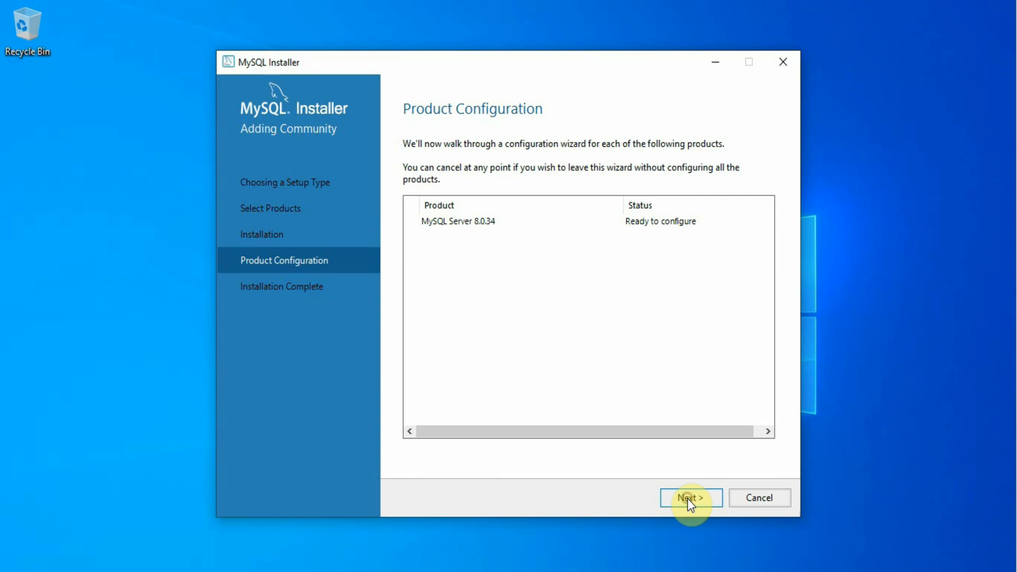
# Keep development settings on port 3306 with strong password authentication, and set the root password
pyautogui.click(688, 498)
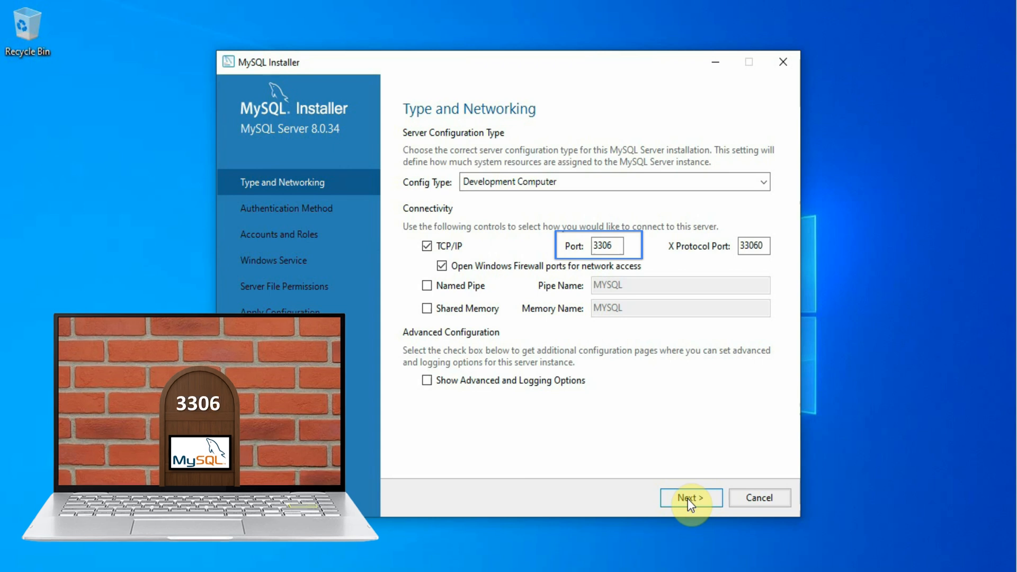
pyautogui.click(687, 498)
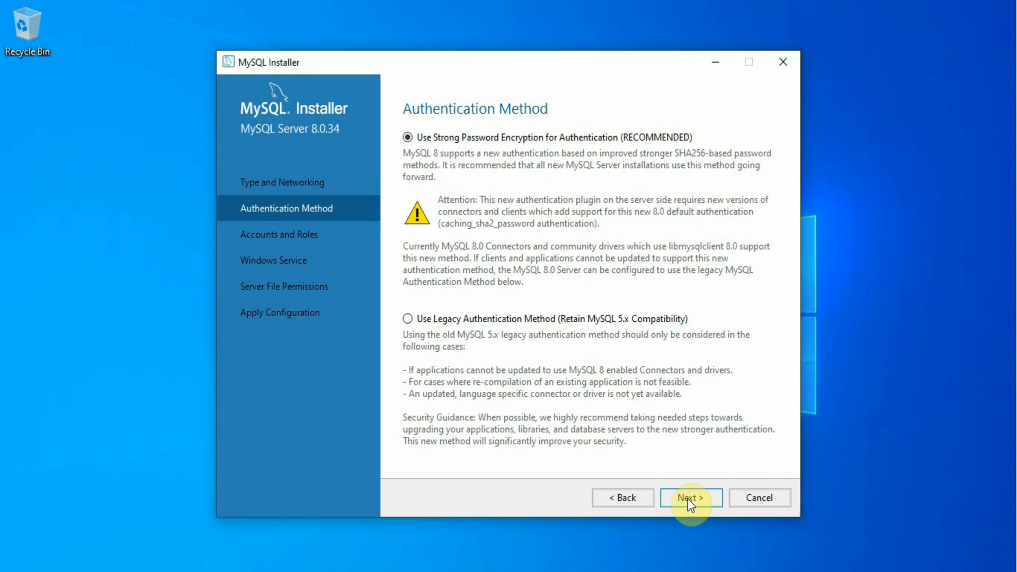
pyautogui.click(687, 498)
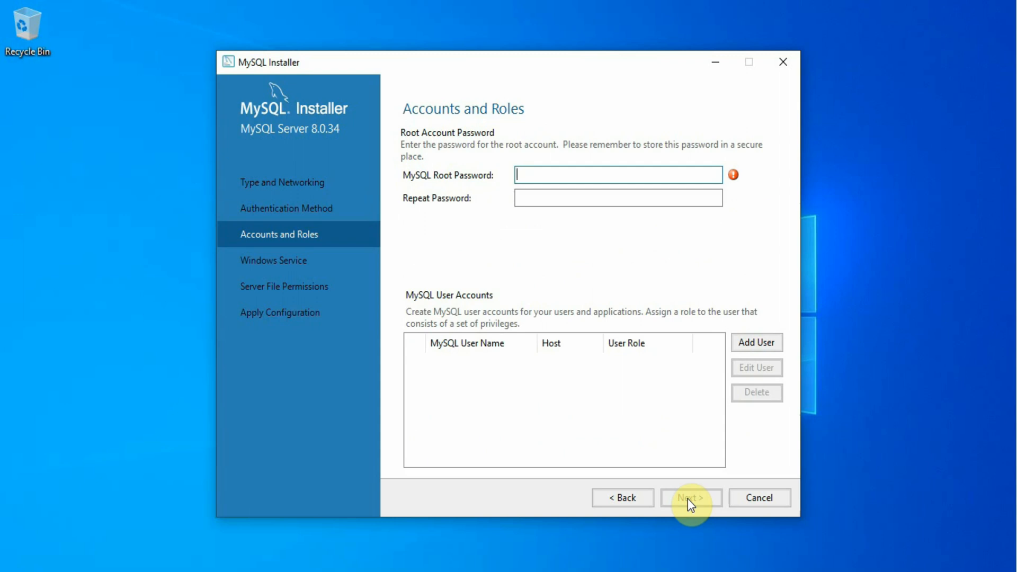
pyautogui.write('admin@123')
pyautogui.press('Tab')
pyautogui.write('admin@123')
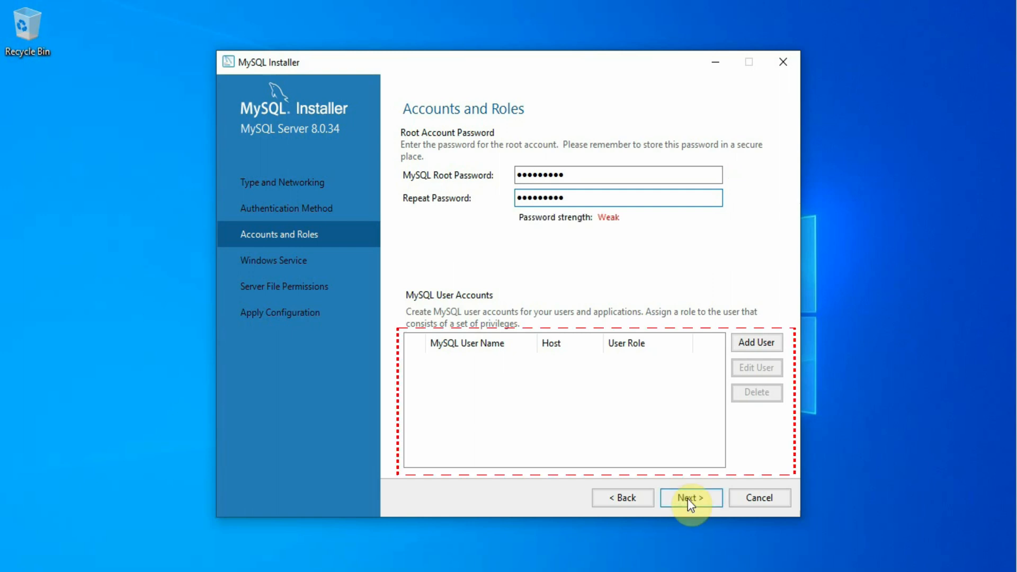
pyautogui.click(688, 497)
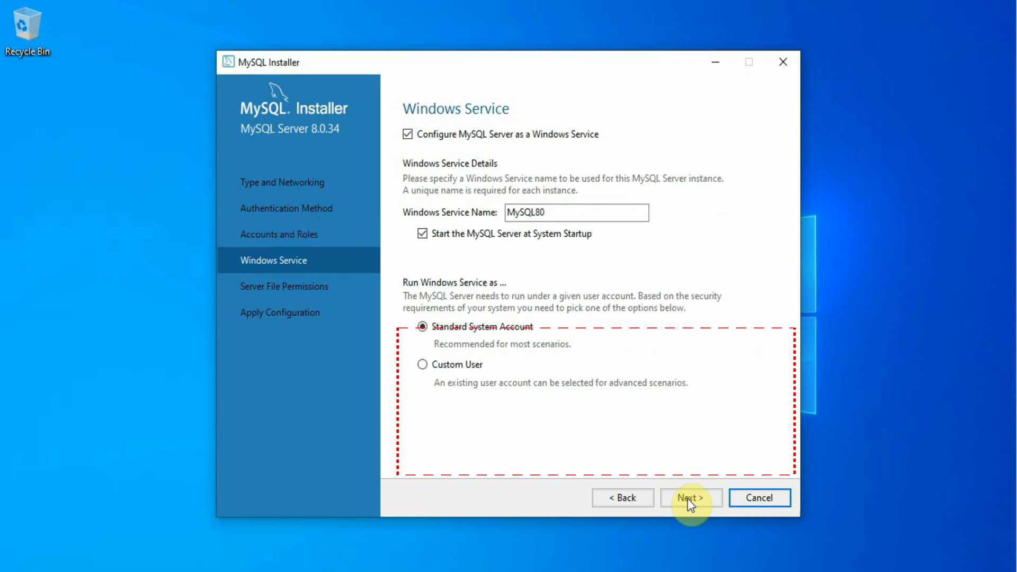
# Keep the MySQL80 Windows service and default permissions, apply the configuration, and finish installing
pyautogui.click(687, 497)
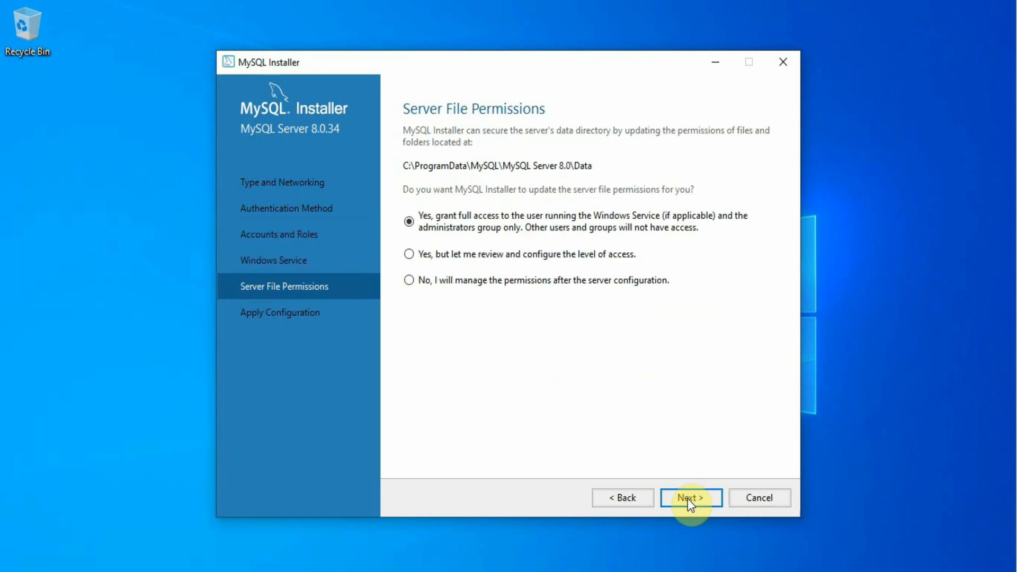
pyautogui.click(688, 498)
pyautogui.click(688, 498)
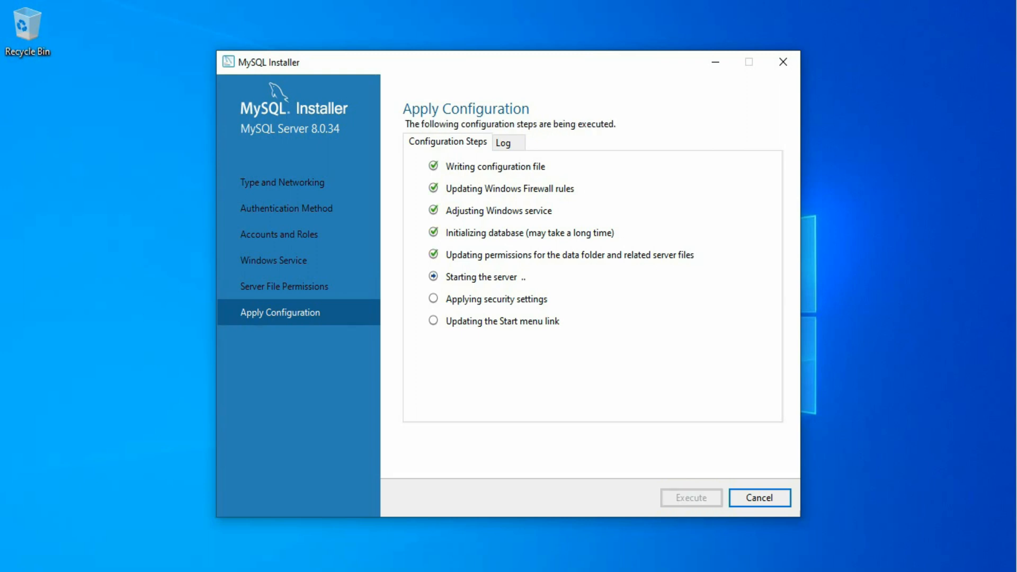
pyautogui.click(755, 497)
pyautogui.click(697, 501)
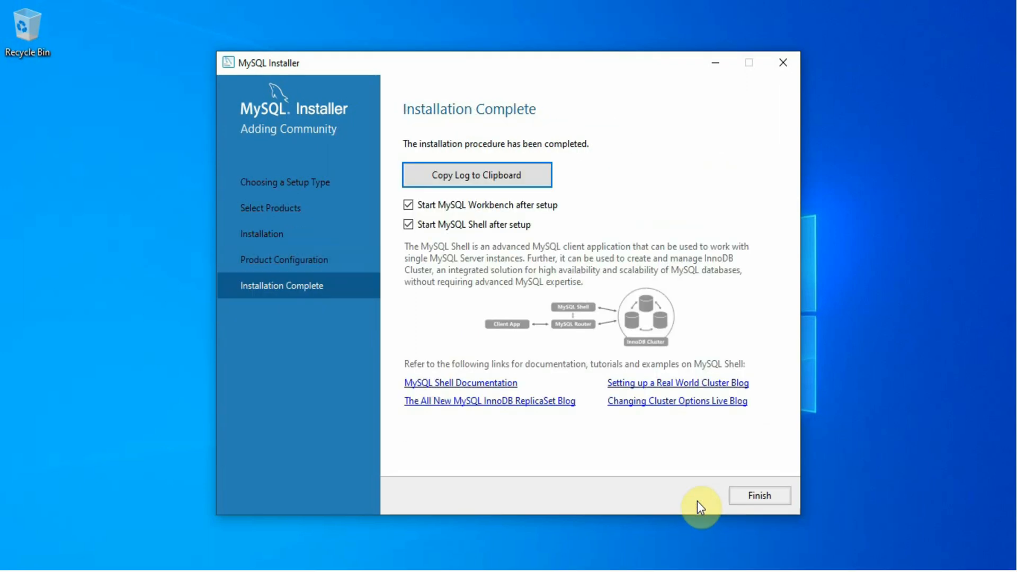
pyautogui.click(757, 496)
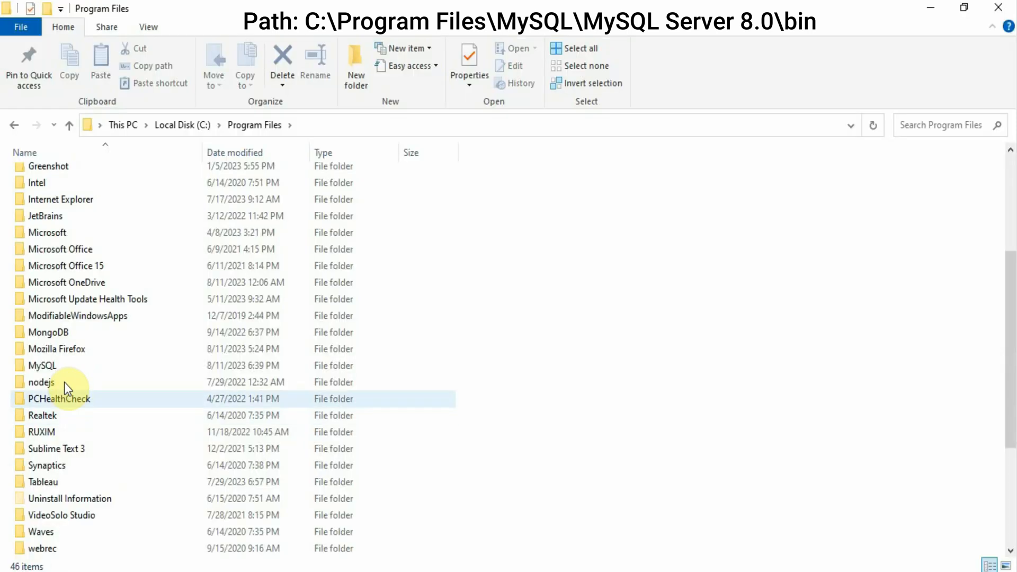
# Open C:\Program Files\MySQL\MySQL Server 8.0\bin, select its path, and search Windows for 'env'
pyautogui.doubleClick(64, 366)
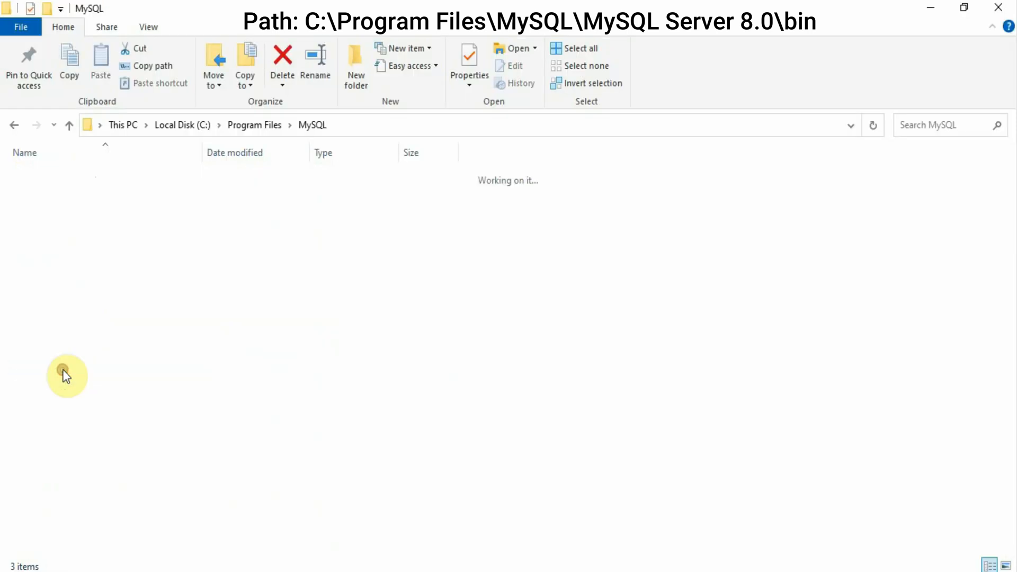
pyautogui.doubleClick(75, 183)
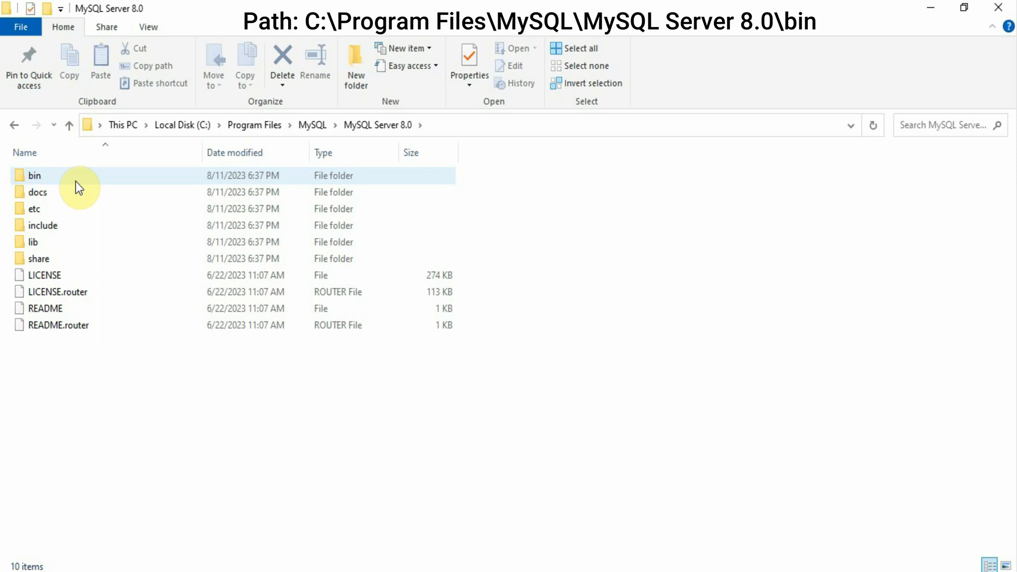
pyautogui.doubleClick(77, 179)
pyautogui.click(476, 128)
pyautogui.hotkey('ctrl', 'c')
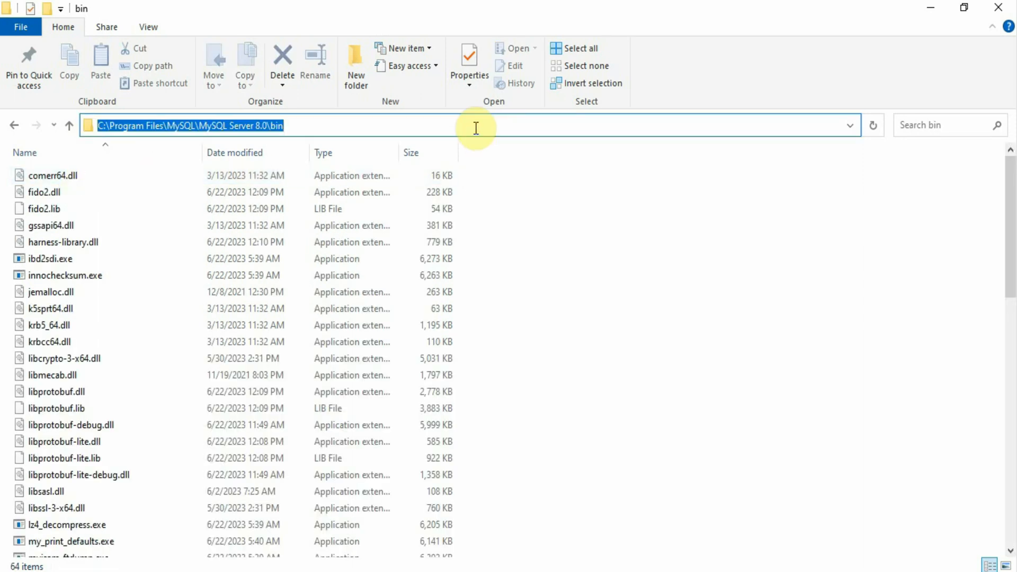
pyautogui.press('super')
pyautogui.write('env')
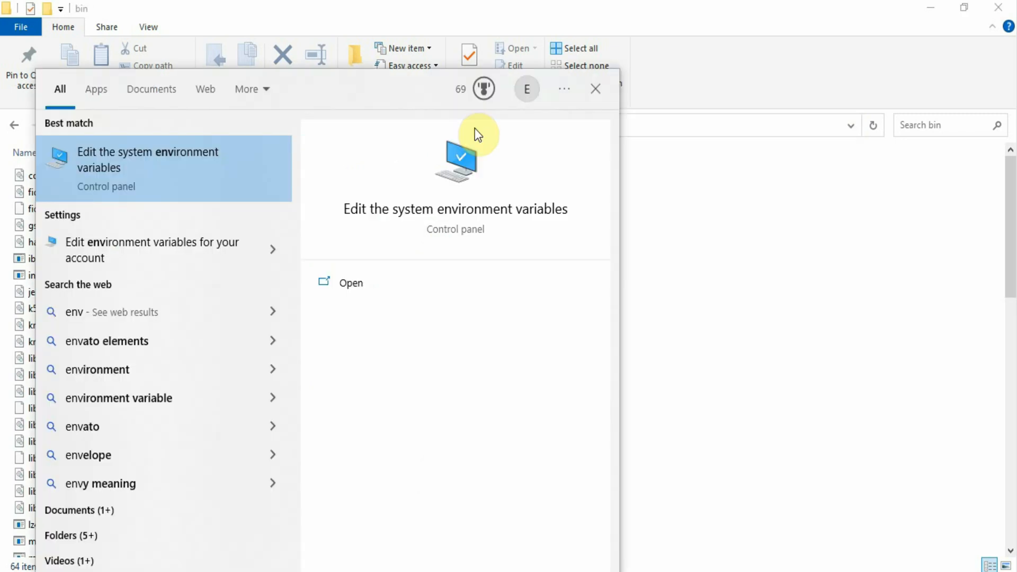
# Add C:\Program Files\MySQL\MySQL Server 8.0\bin to the system Path, save, and close File Explorer
pyautogui.click(484, 214)
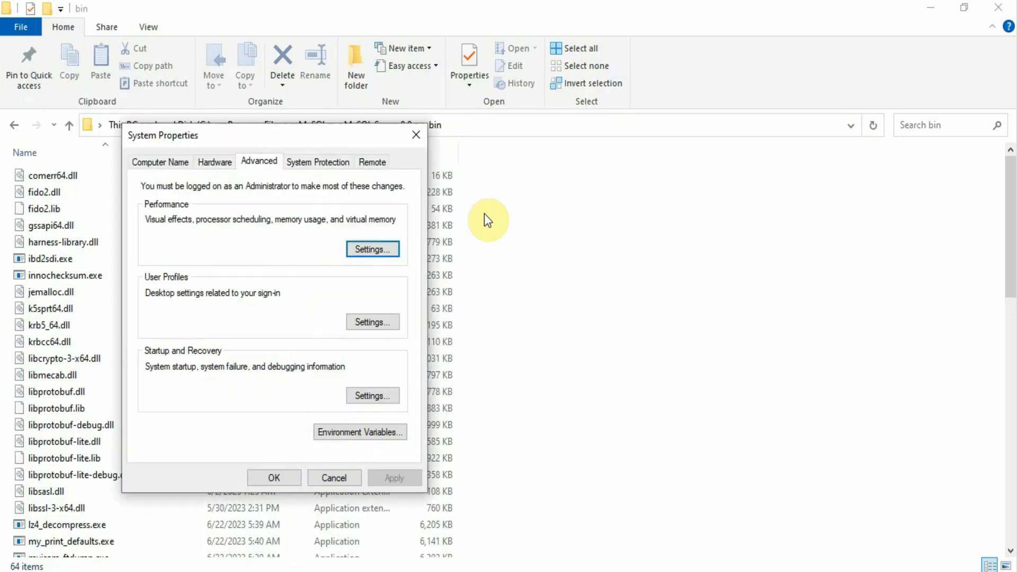
pyautogui.click(368, 433)
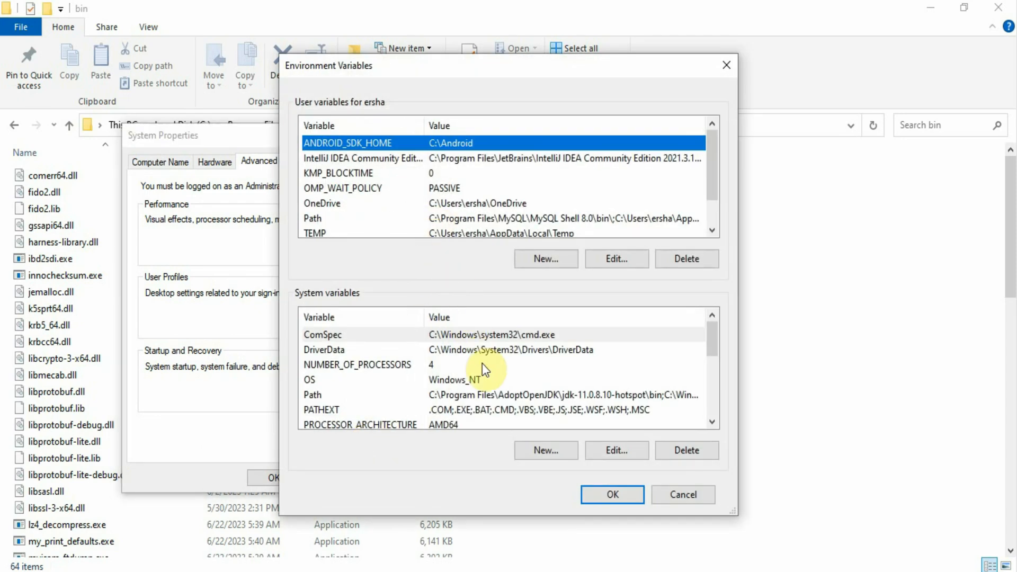
pyautogui.click(512, 397)
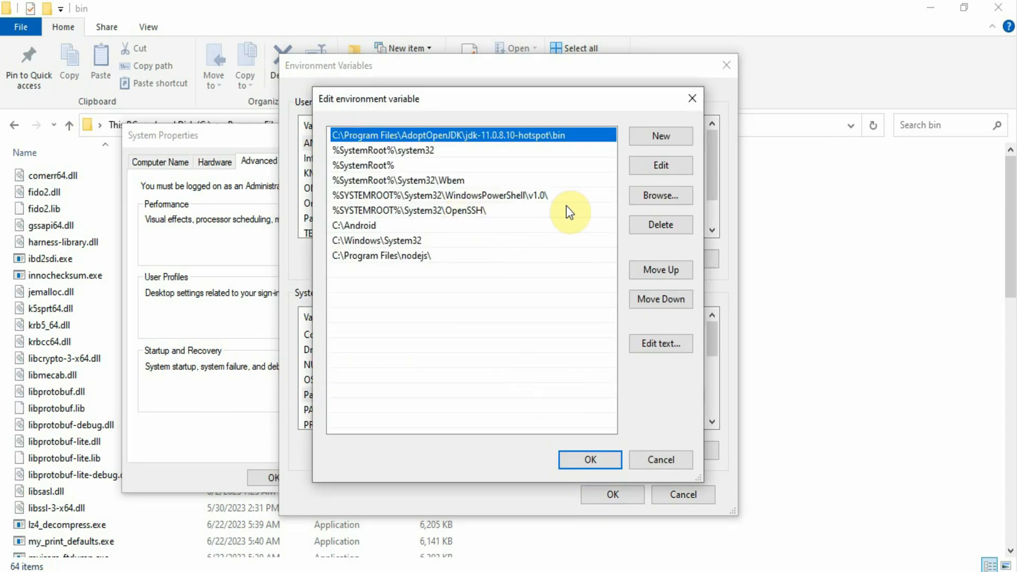
pyautogui.click(656, 136)
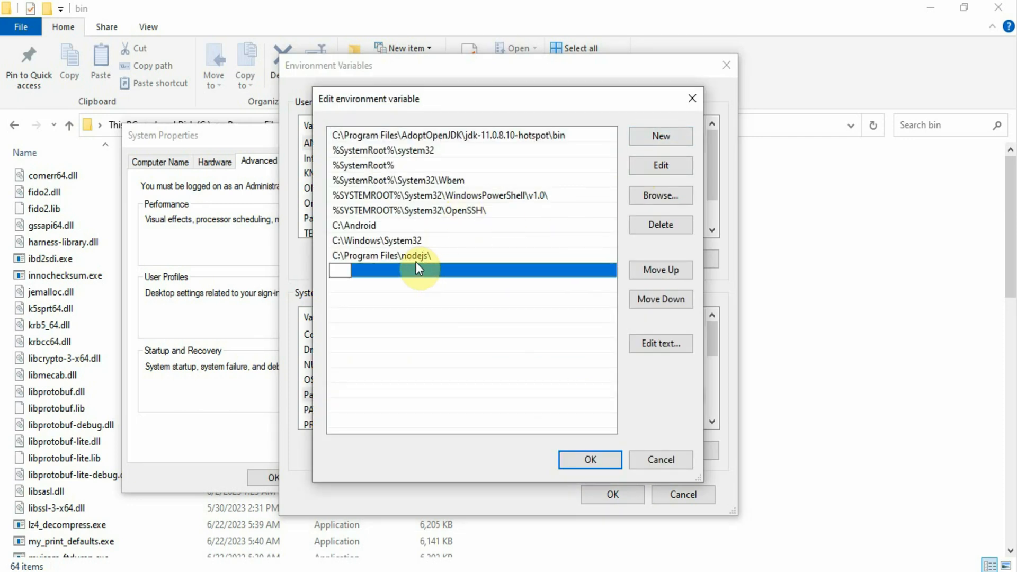
pyautogui.hotkey('ctrl', 'v')
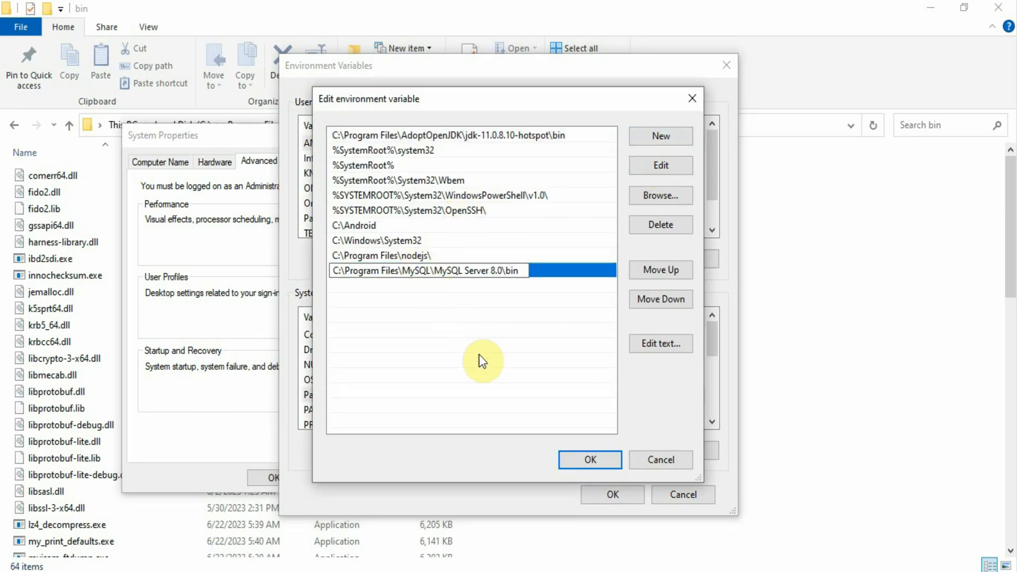
pyautogui.click(590, 455)
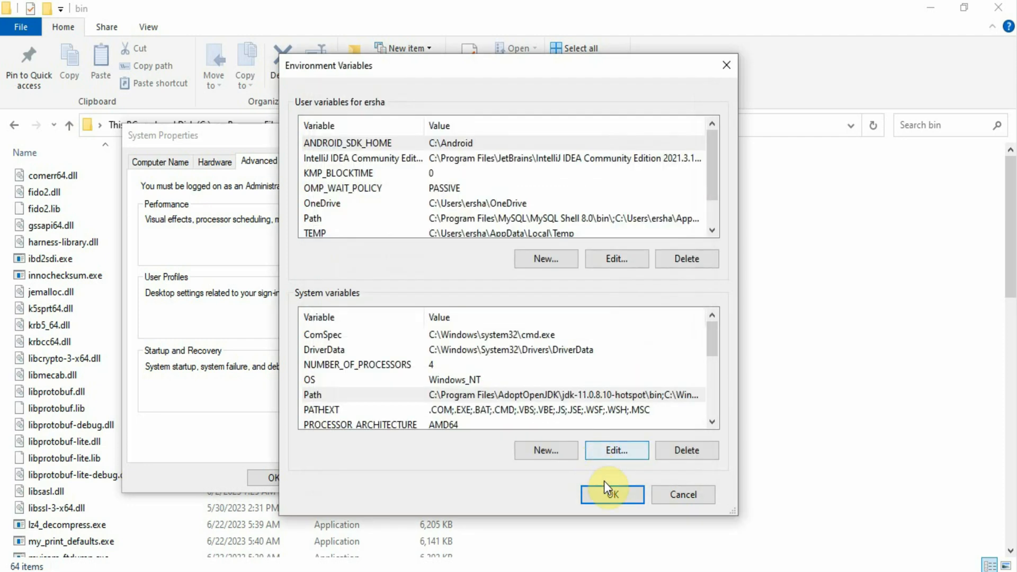
pyautogui.click(613, 495)
pyautogui.click(269, 478)
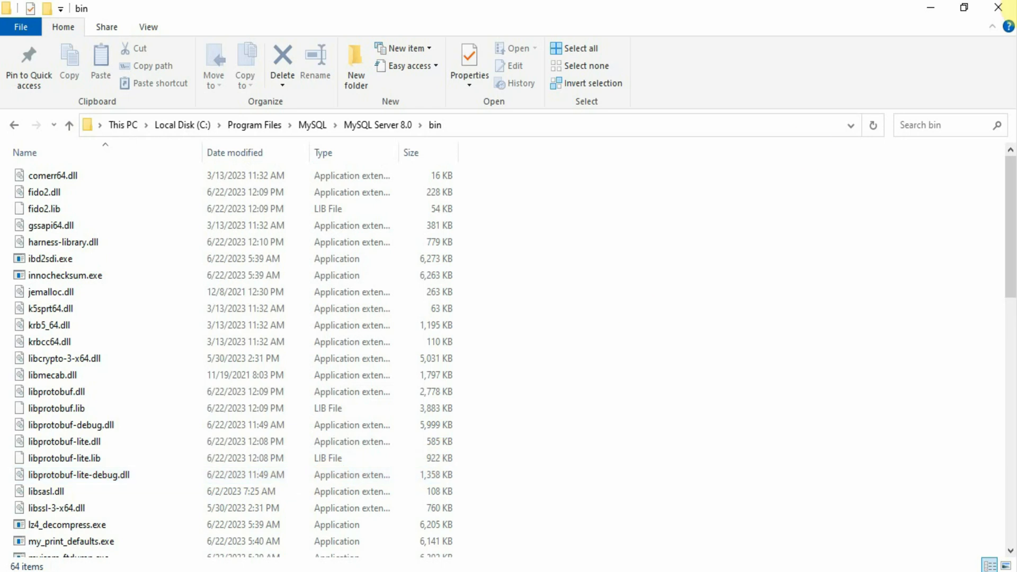
pyautogui.click(1006, 10)
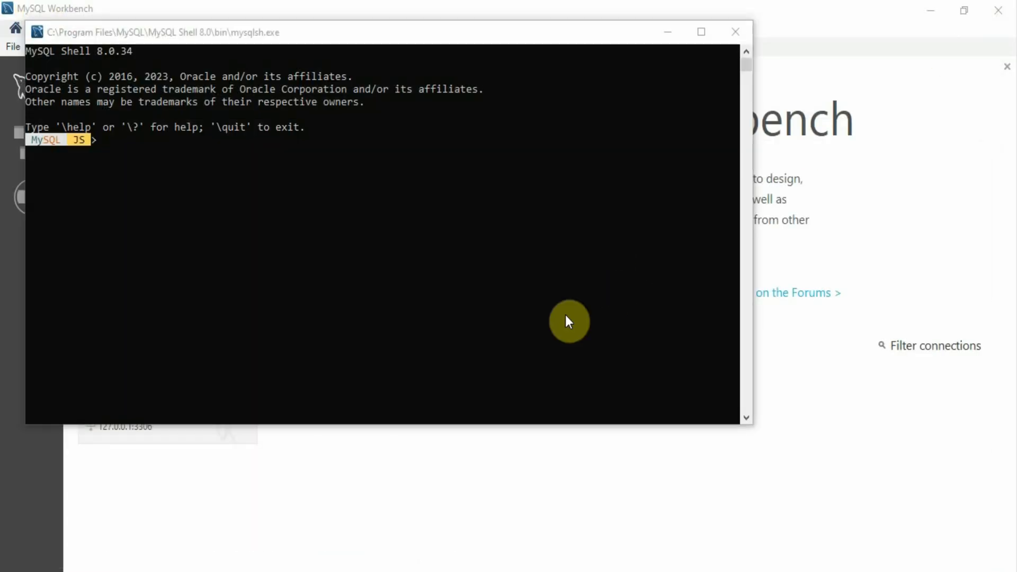